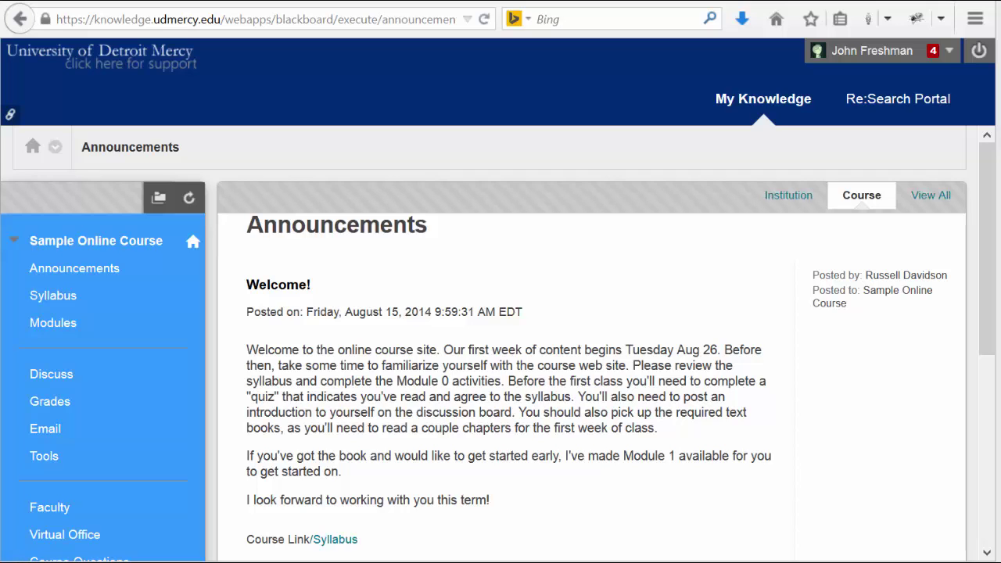
Step: Open the course modules and review the Module 1 items, including its online office hours entry
left_click(48, 322)
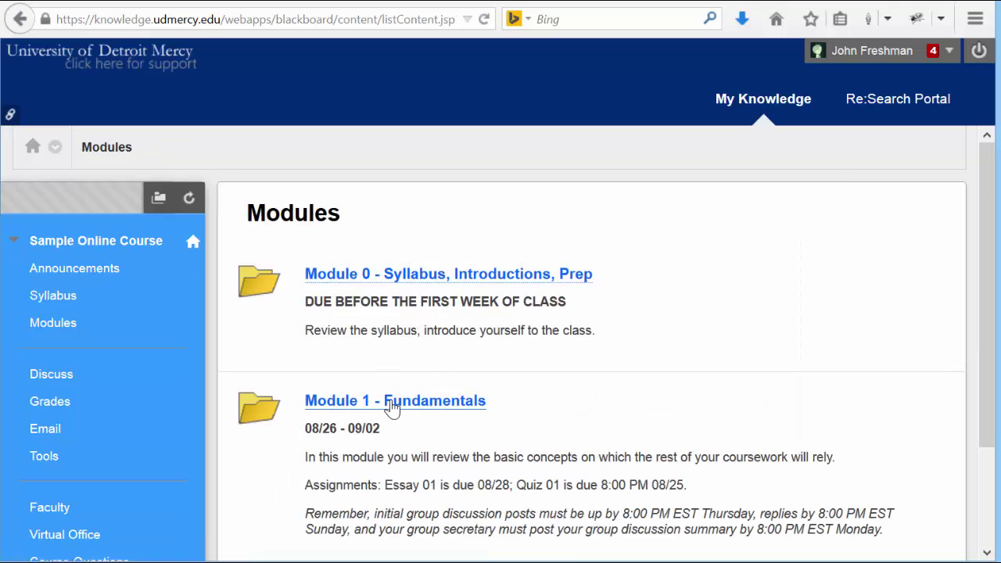
scroll(536, 365, "down", 6)
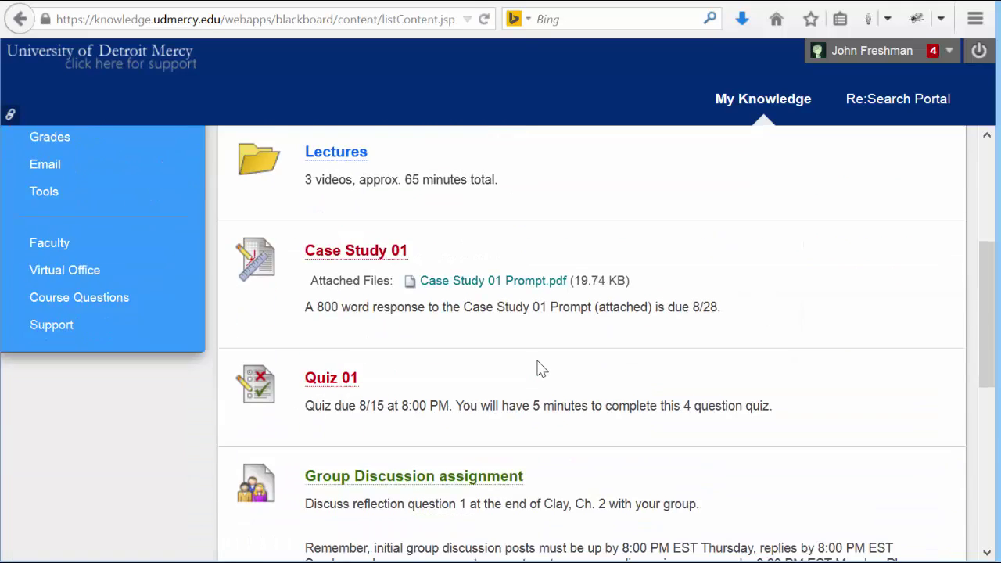
scroll(539, 365, "down", 5)
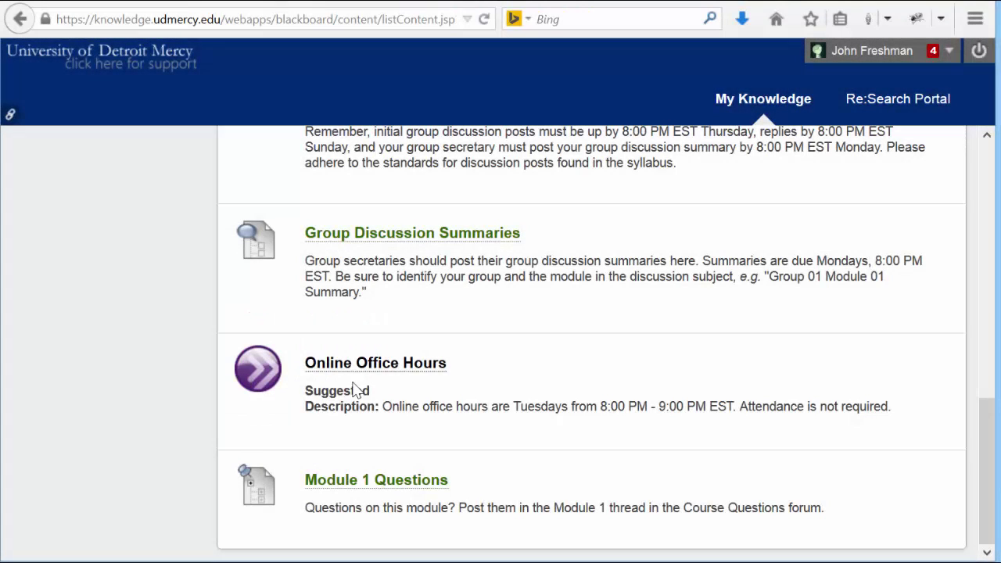
scroll(510, 406, "up", 3)
scroll(510, 406, "up", 5)
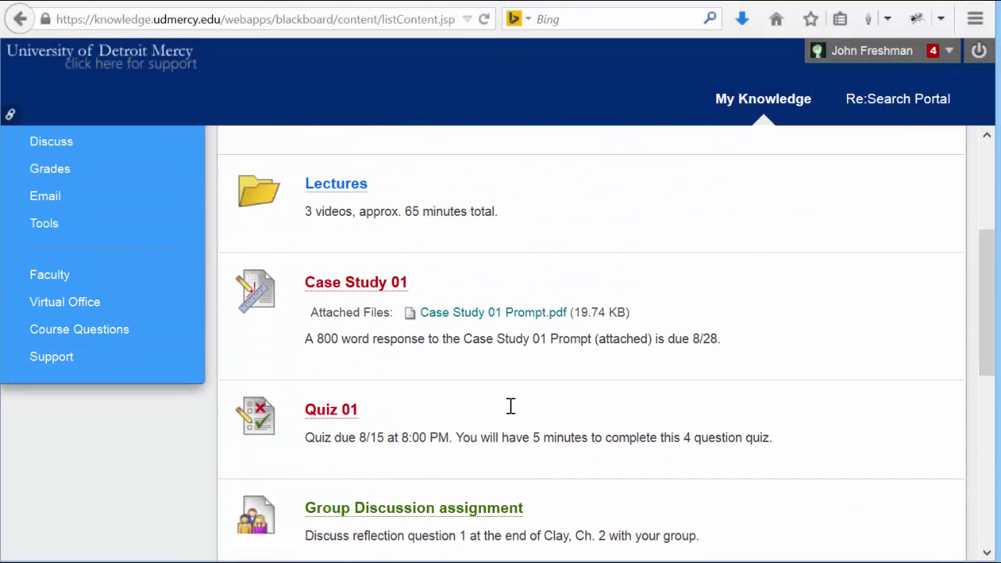
scroll(510, 405, "up", 3)
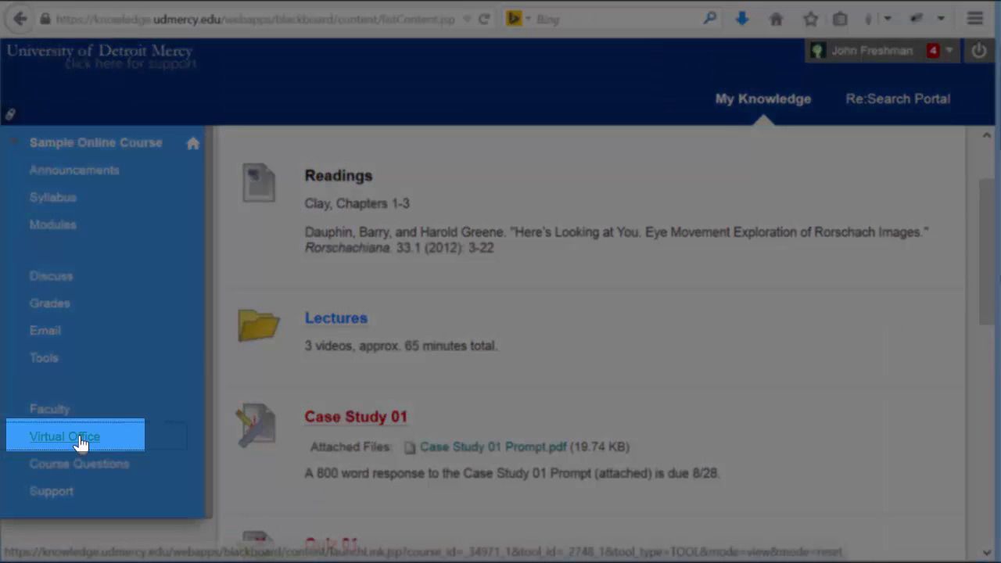
Step: Open the Blackboard Collaborate page from Virtual Office, and open it again from the course's Tools page
left_click(81, 437)
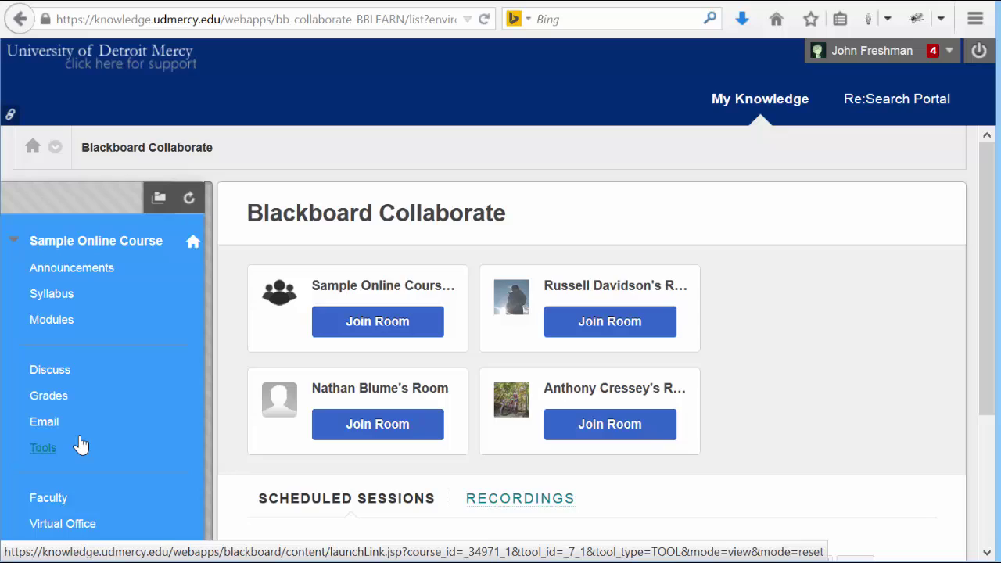
left_click(45, 455)
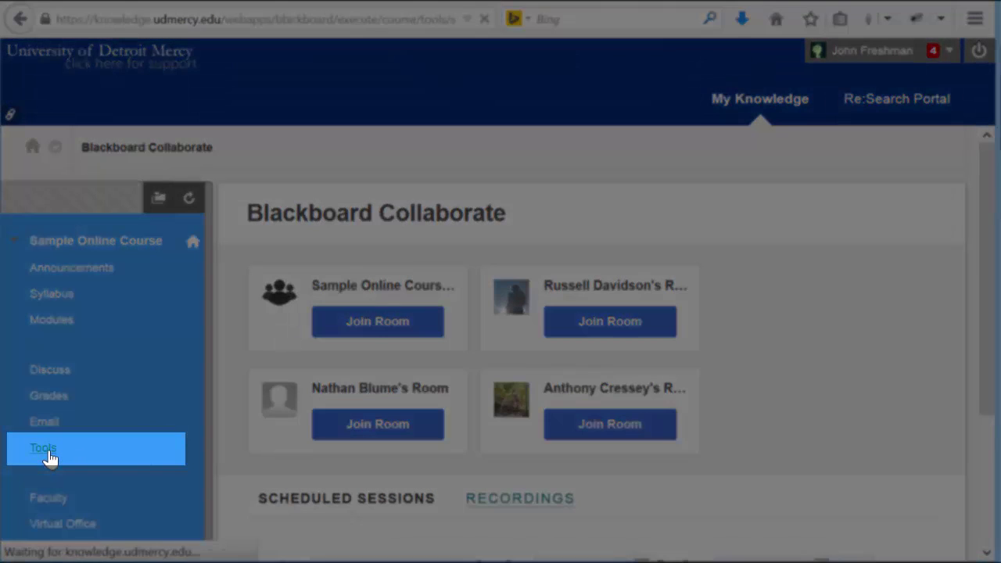
scroll(313, 405, "down", 2)
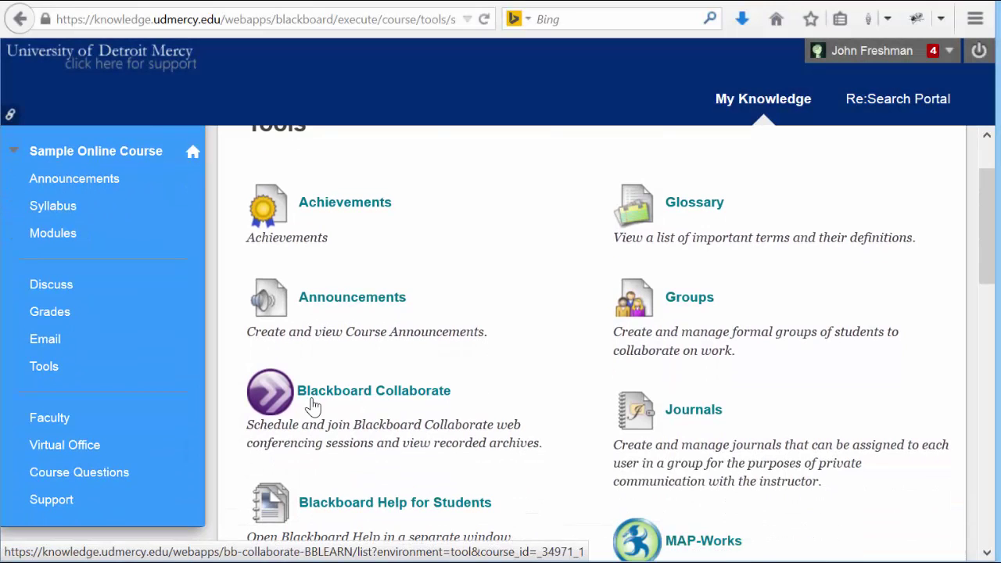
left_click(313, 403)
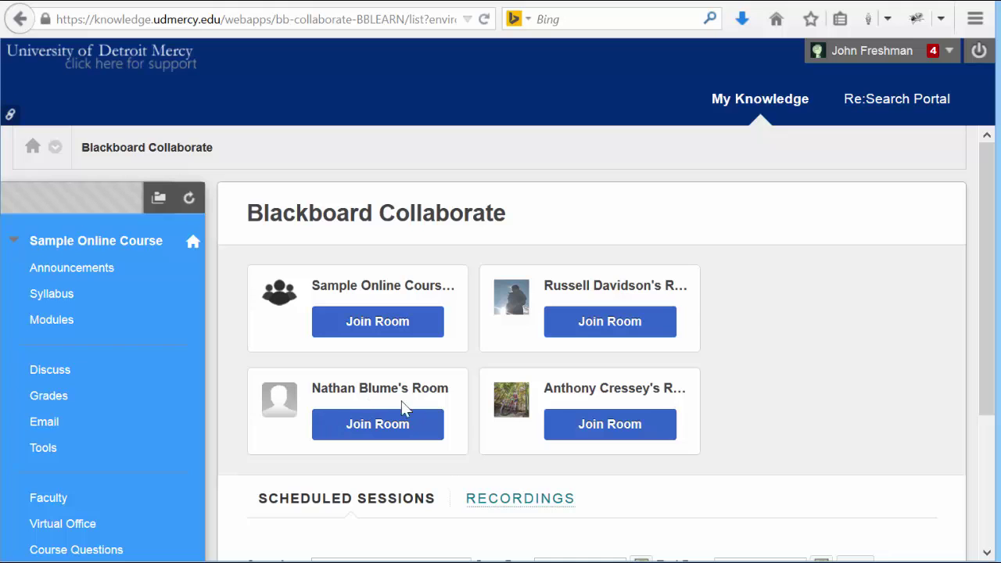
Step: Review the course's Blackboard Collaborate recordings and return to the scheduled sessions list
scroll(745, 394, "down", 4)
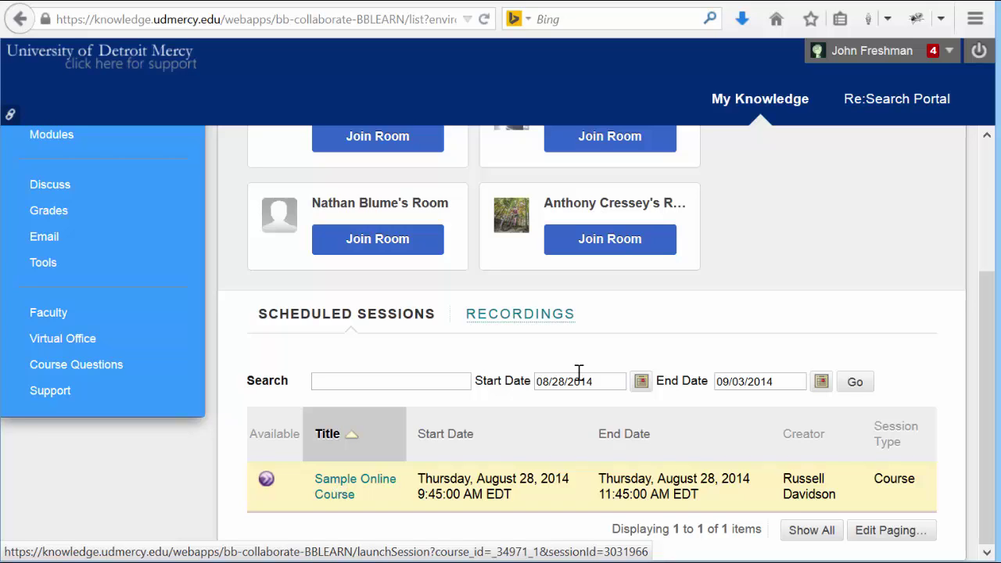
left_click(539, 323)
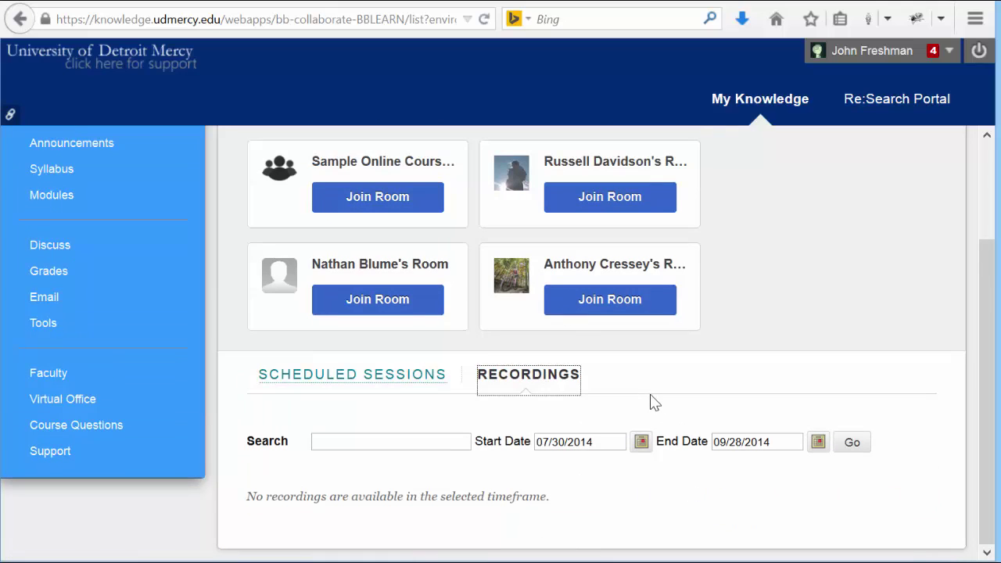
left_click(367, 386)
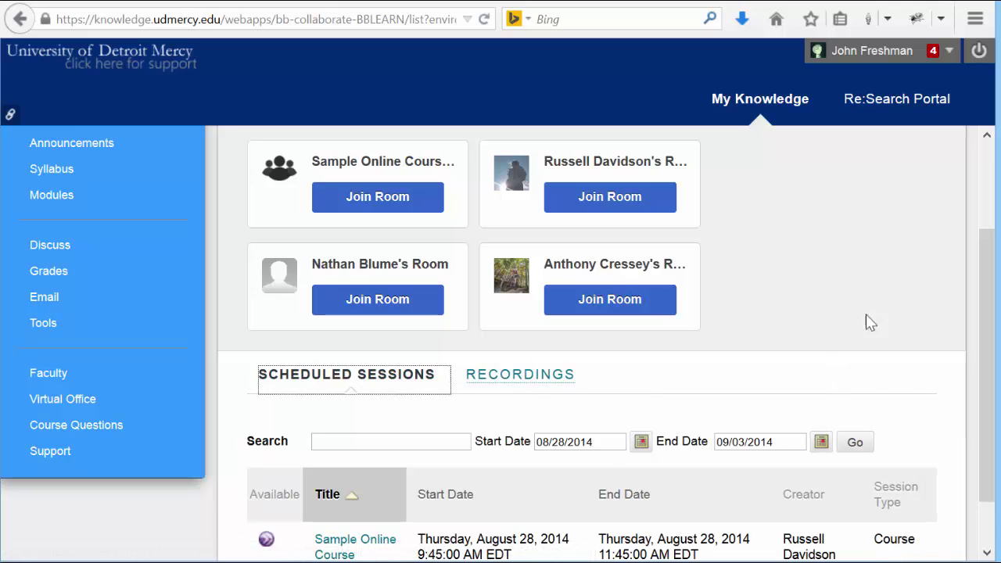
scroll(907, 282, "down", 1)
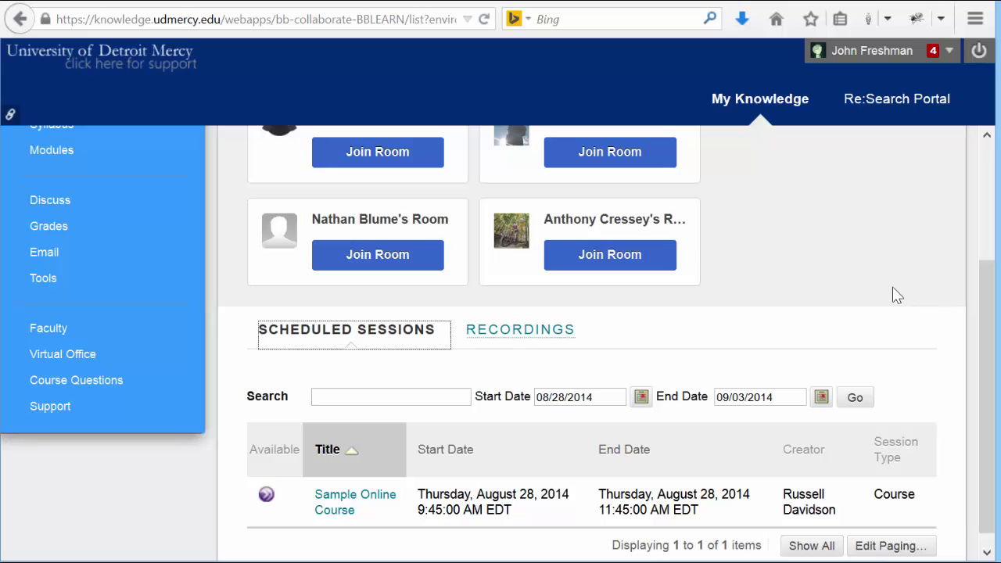
Step: Open the scheduled Sample Online Course session's details and download the Blackboard Collaborate Launcher installer for Windows
left_click(331, 513)
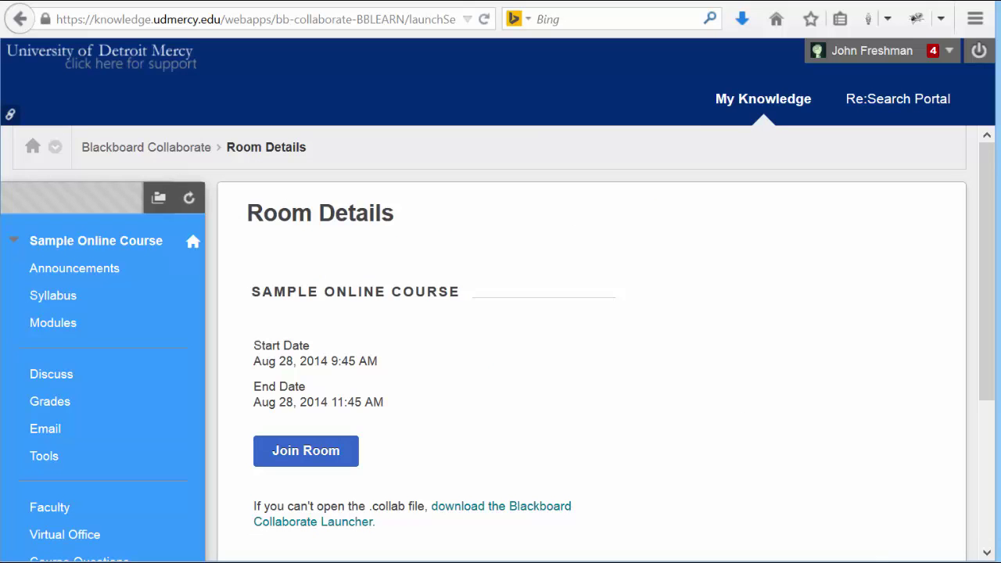
scroll(688, 476, "down", 2)
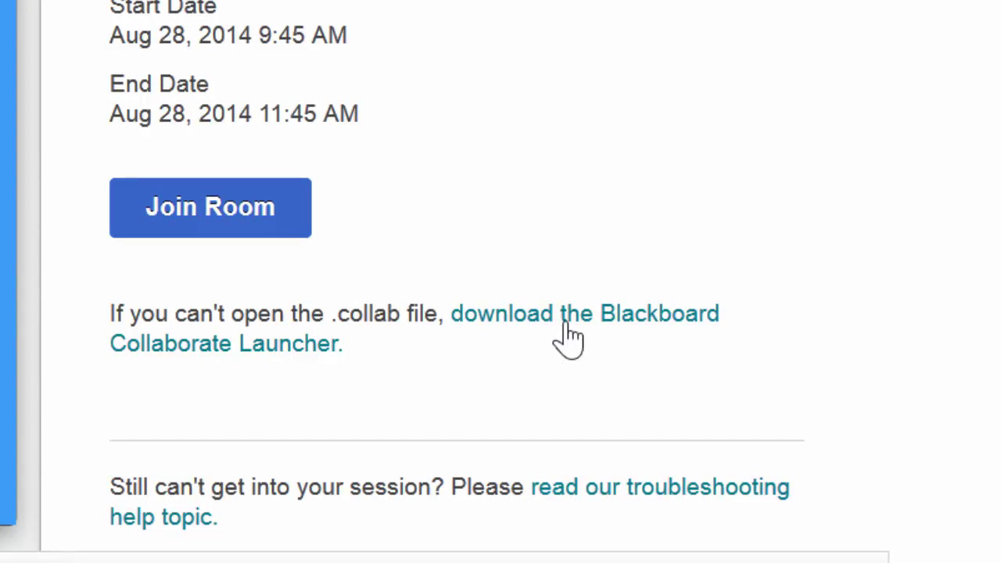
left_click(563, 327)
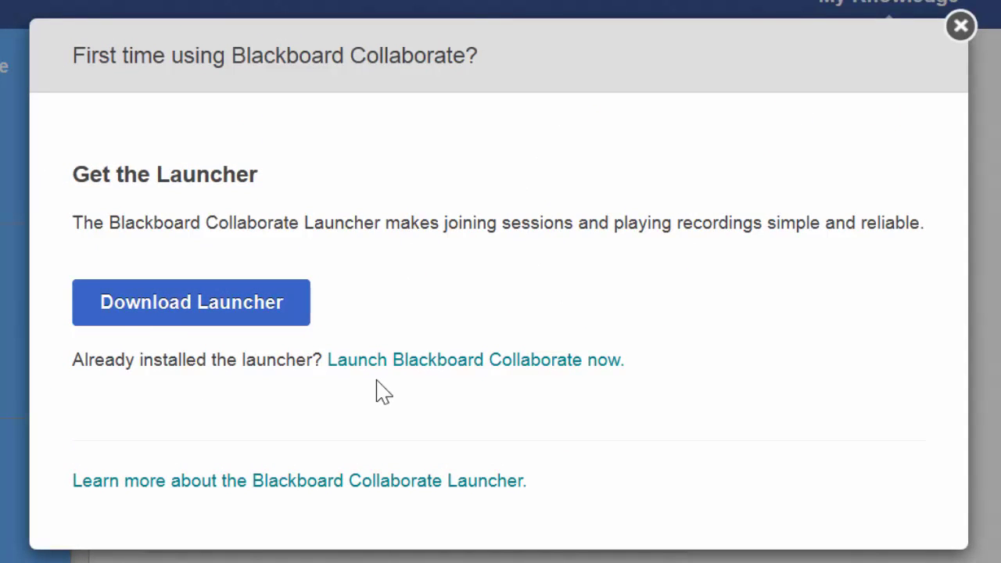
left_click(156, 321)
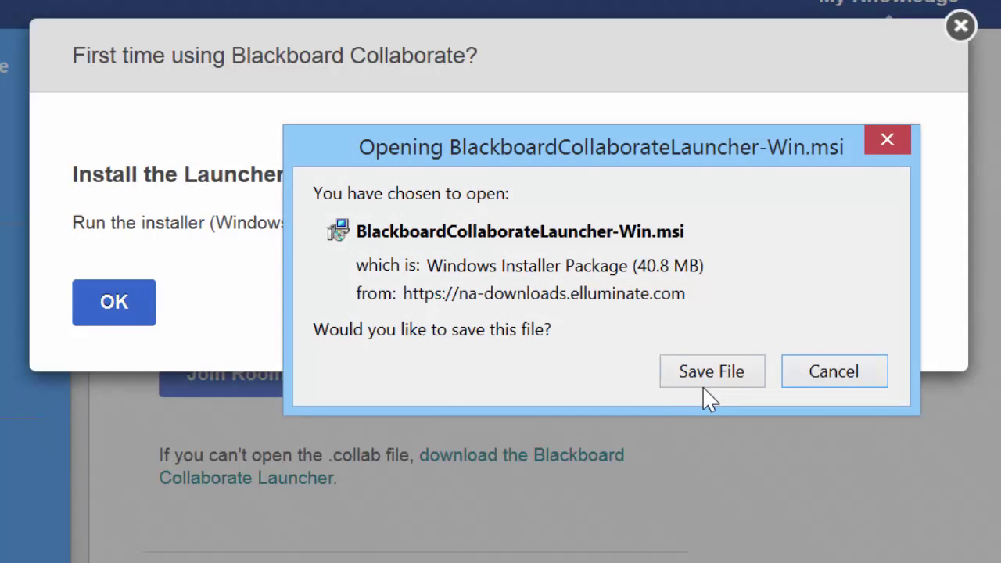
left_click(818, 381)
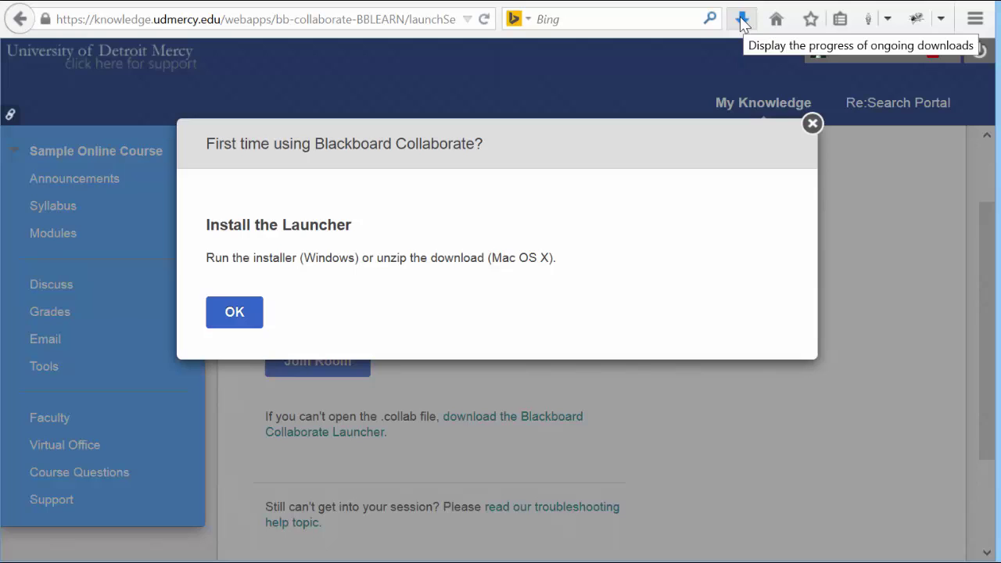
Step: Open the folder containing the downloaded BlackboardCollaborateLauncher-Win.msi and sort its files by date modified, newest first
left_click(742, 20)
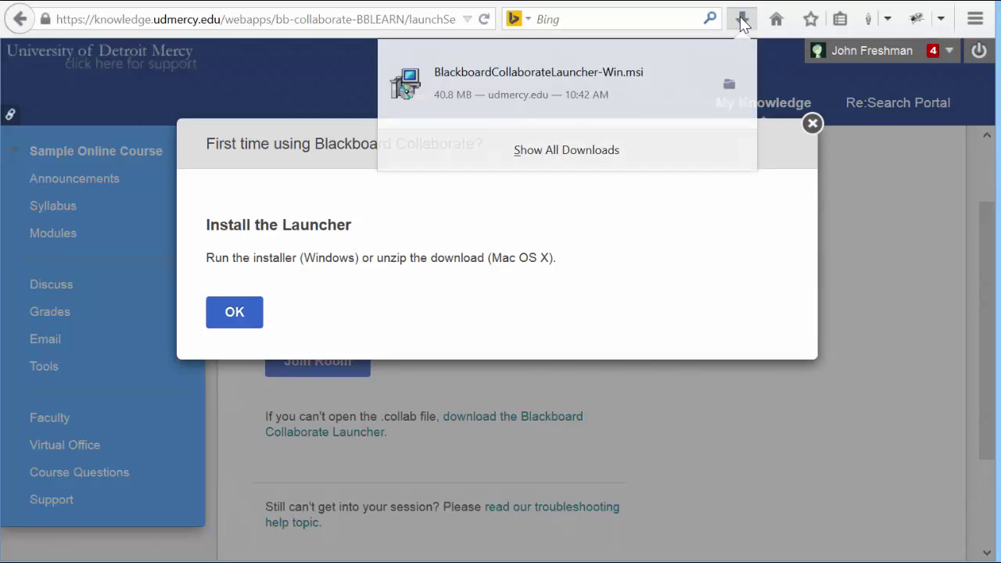
left_click(729, 87)
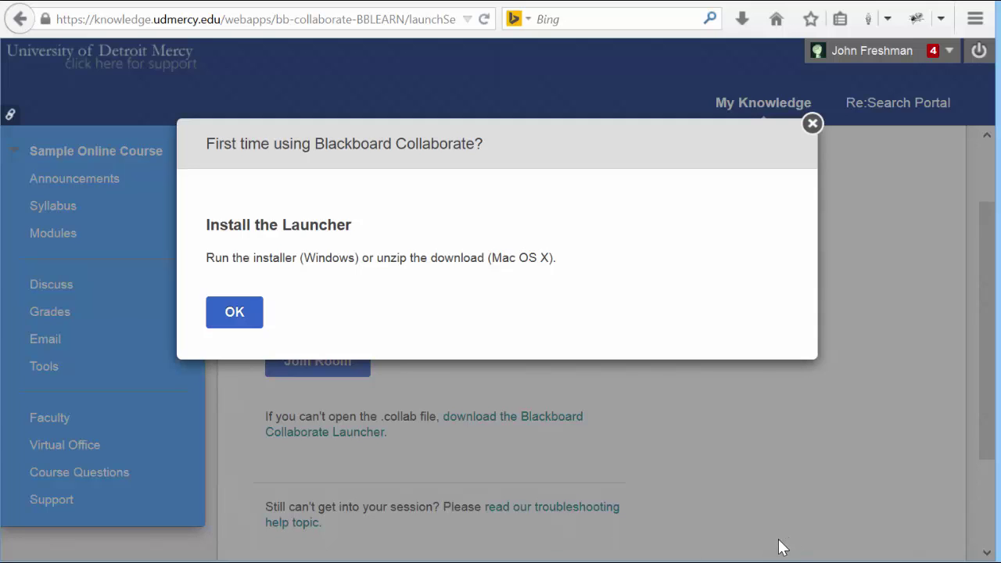
left_click(747, 22)
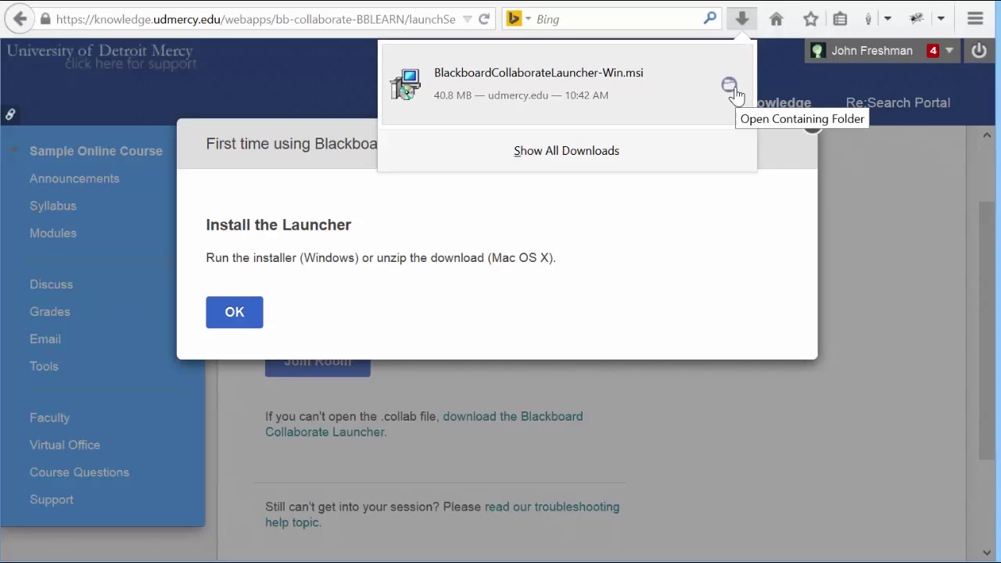
left_click(735, 89)
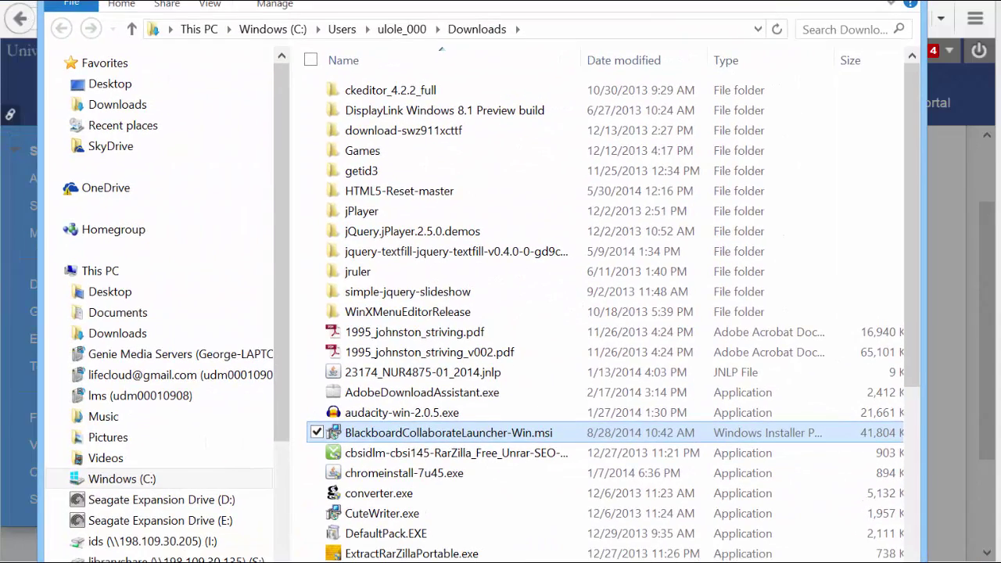
left_click_drag(603, 0, 609, 34)
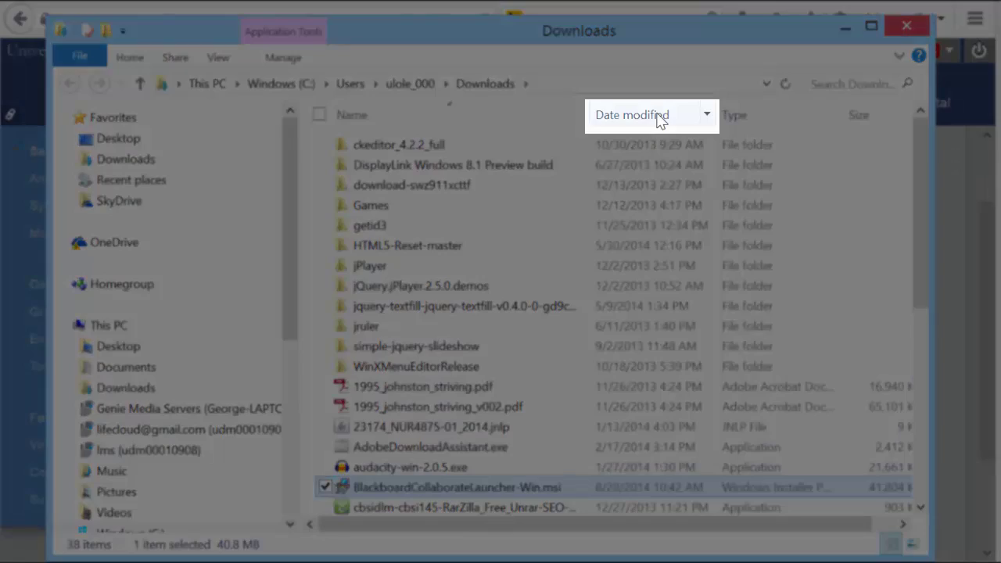
left_click(659, 117)
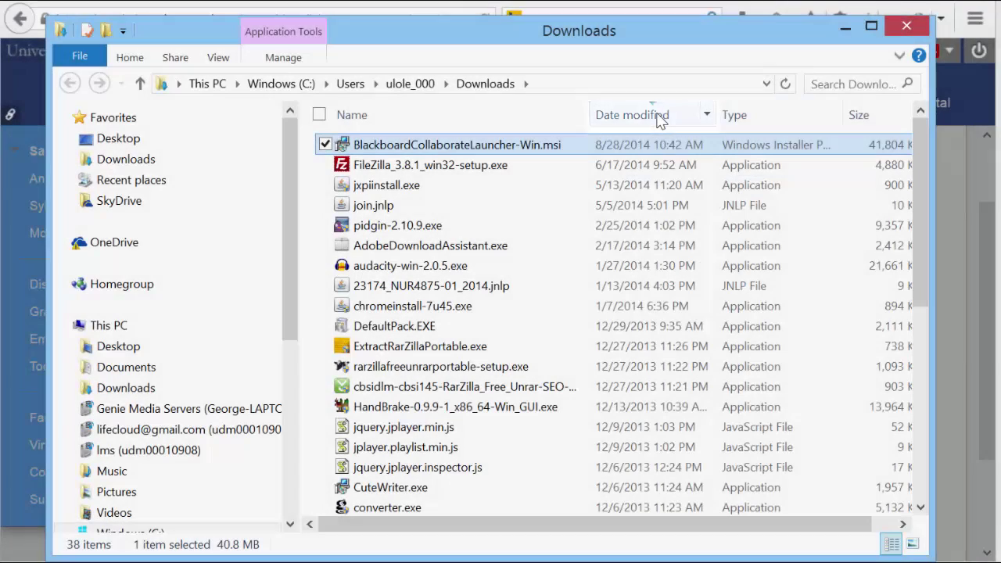
Step: Install the Blackboard Collaborate Launcher from the downloaded MSI file, and close the Downloads folder and the launcher installation notice
double_click(427, 145)
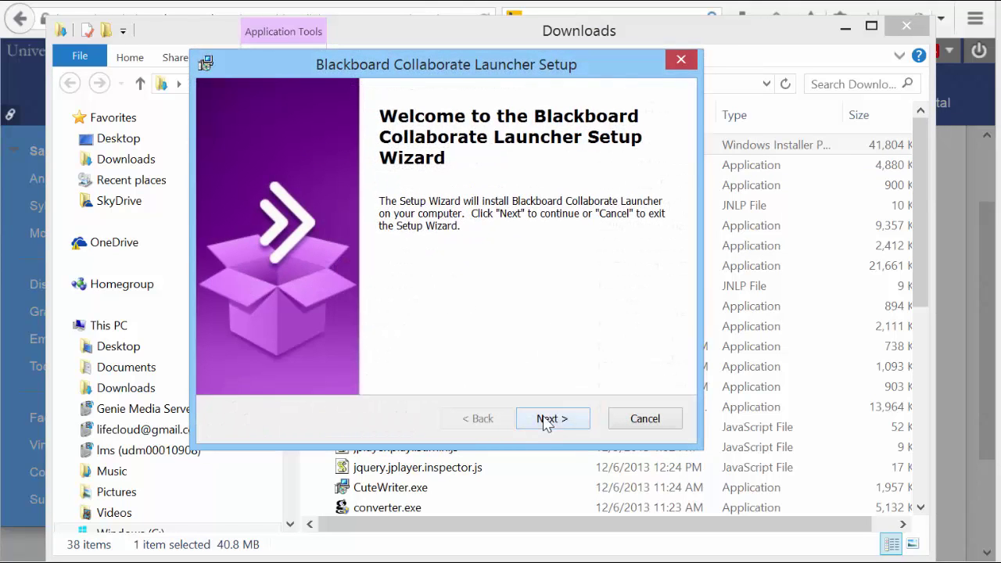
left_click(546, 421)
left_click(545, 420)
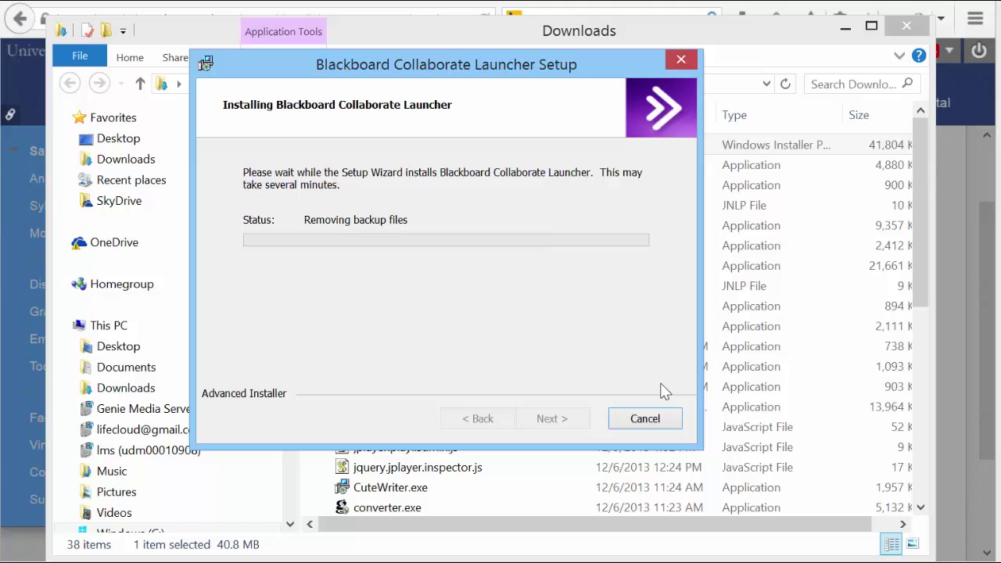
left_click(561, 418)
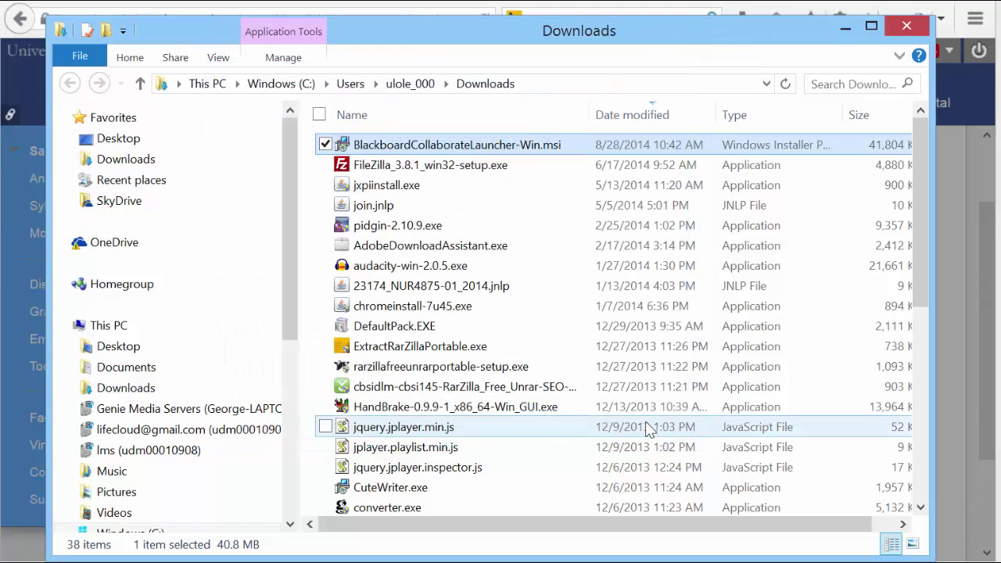
left_click(908, 28)
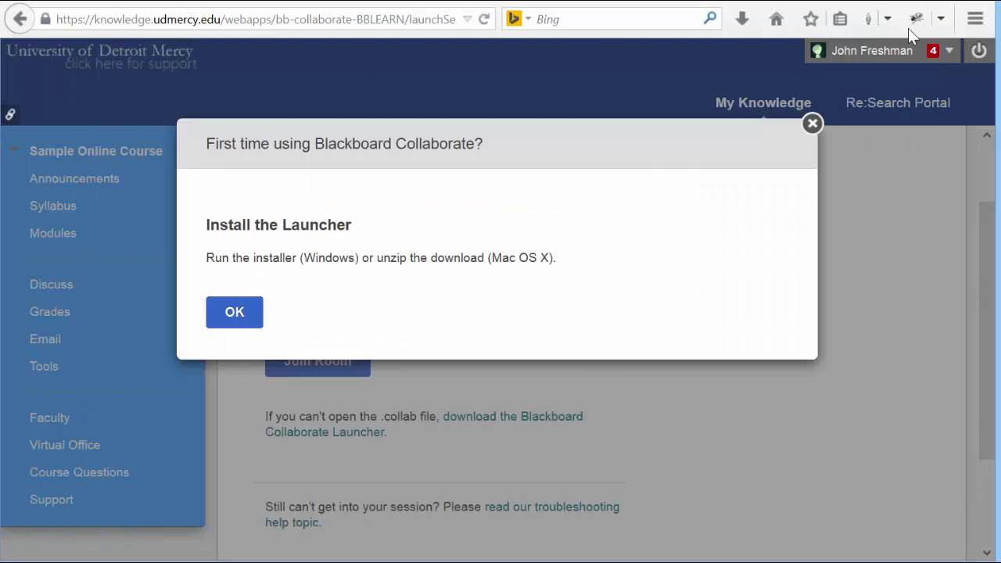
left_click(812, 124)
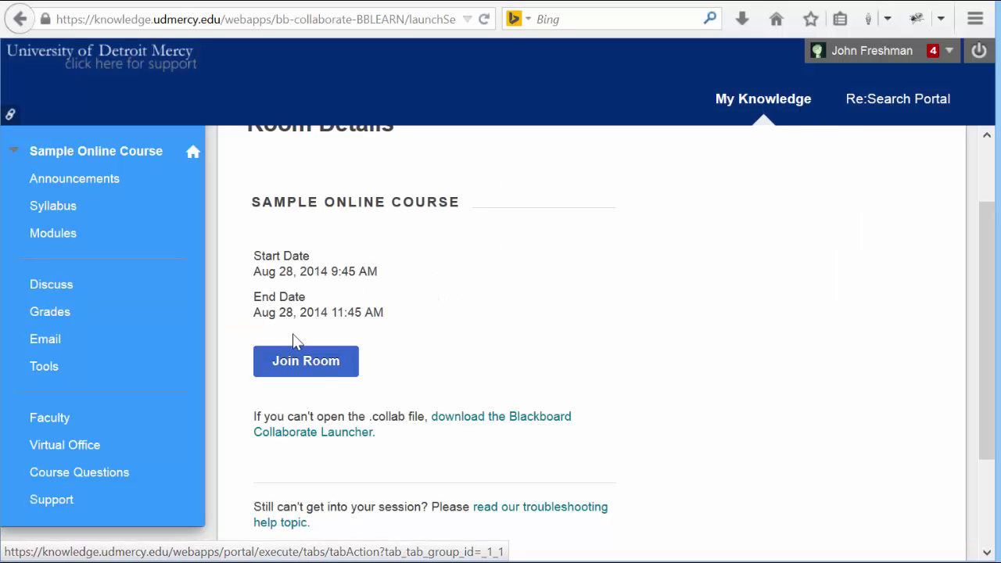
Step: Join the Sample Online Course room by opening meeting.collab with Blackboard Collaborate Launcher
left_click(325, 371)
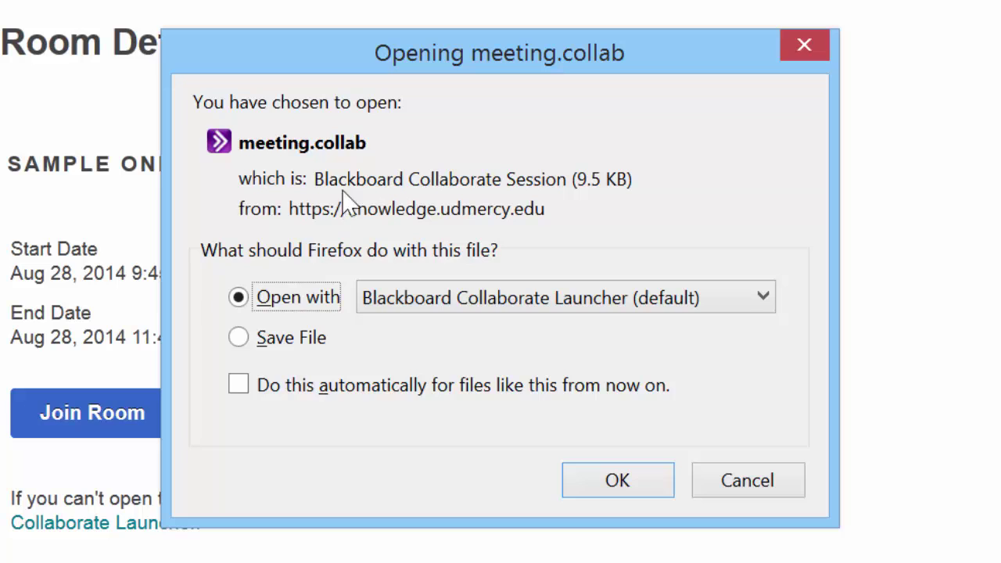
mouse_move(464, 63)
left_mouse_down()
mouse_move(461, 26)
mouse_move(452, 48)
left_mouse_up()
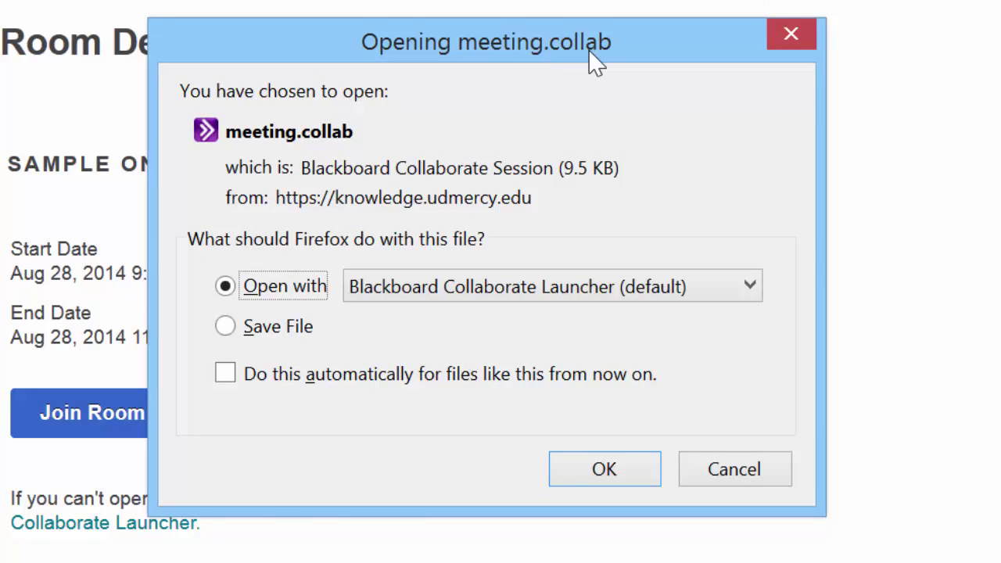
left_click_drag(591, 55, 602, 11)
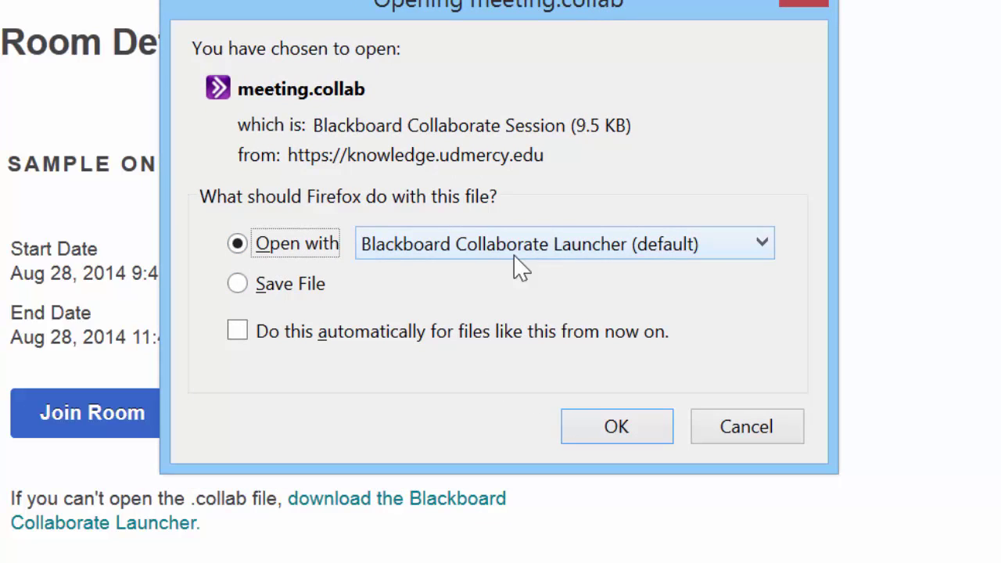
left_click(607, 439)
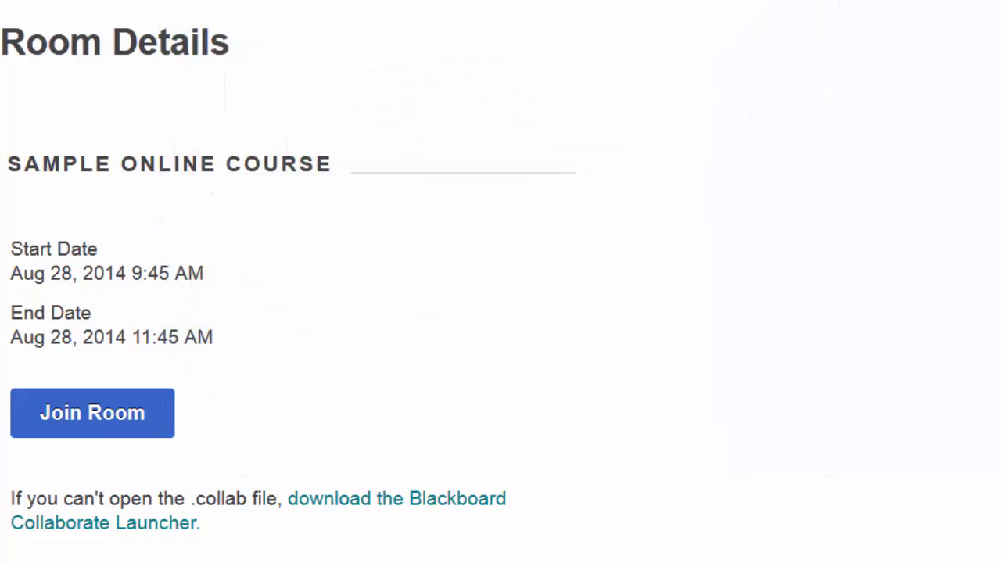